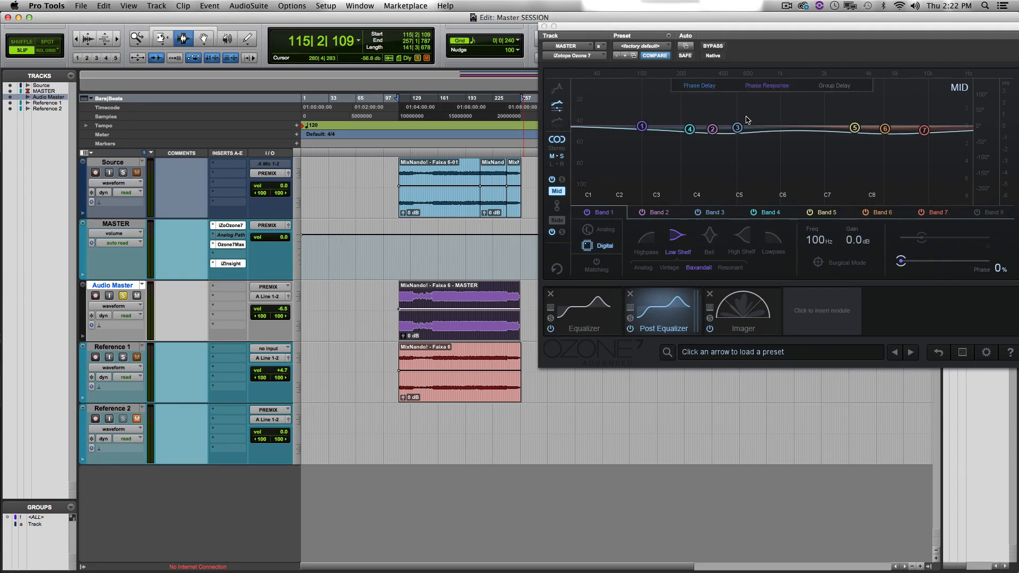
# Review the Ozone 7 Equalizer, the Post Equalizer's mid and side curves including side Band 3, and the Imager's stereo widths.
pyautogui.click(593, 305)
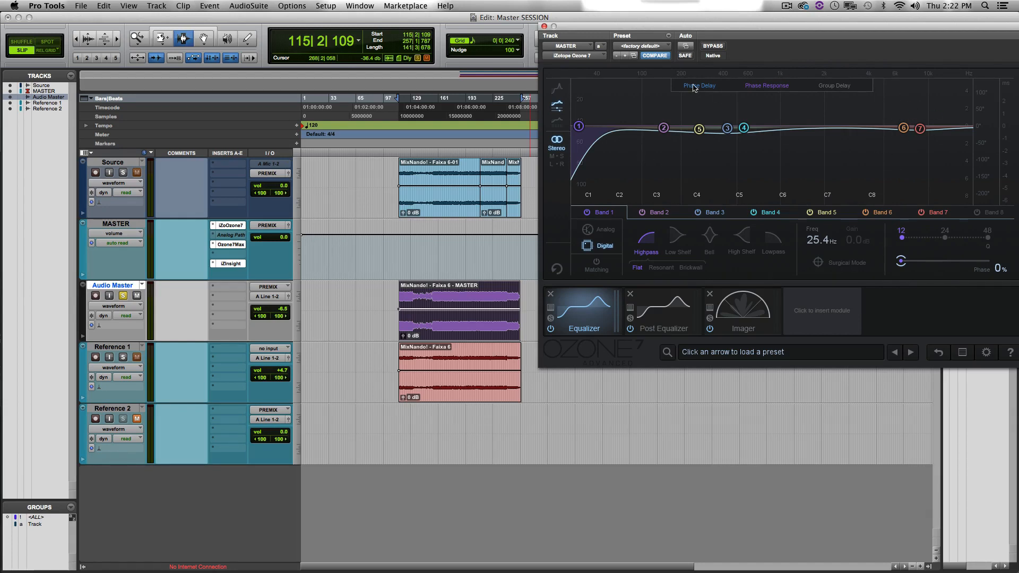
pyautogui.click(653, 316)
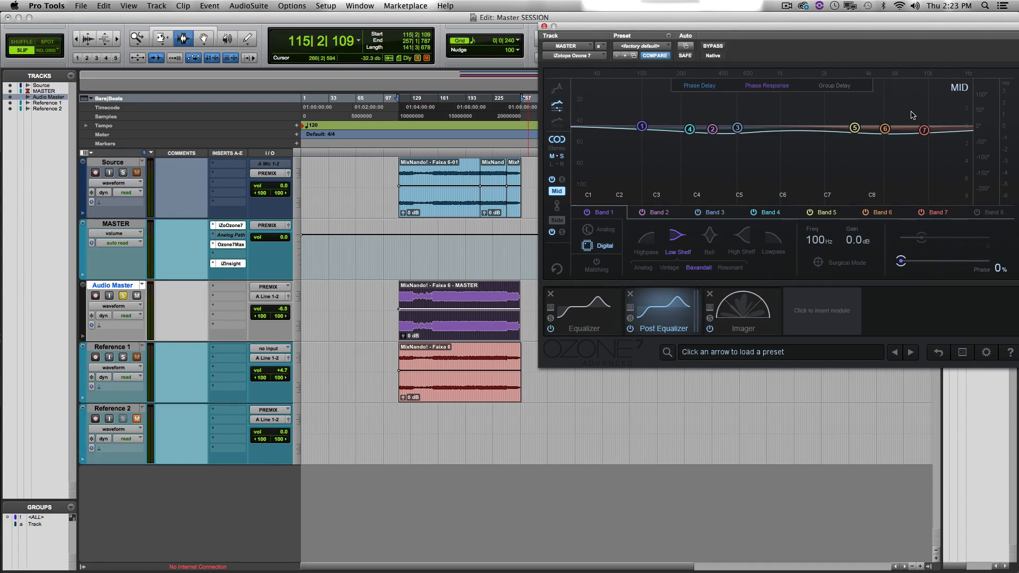
pyautogui.click(556, 220)
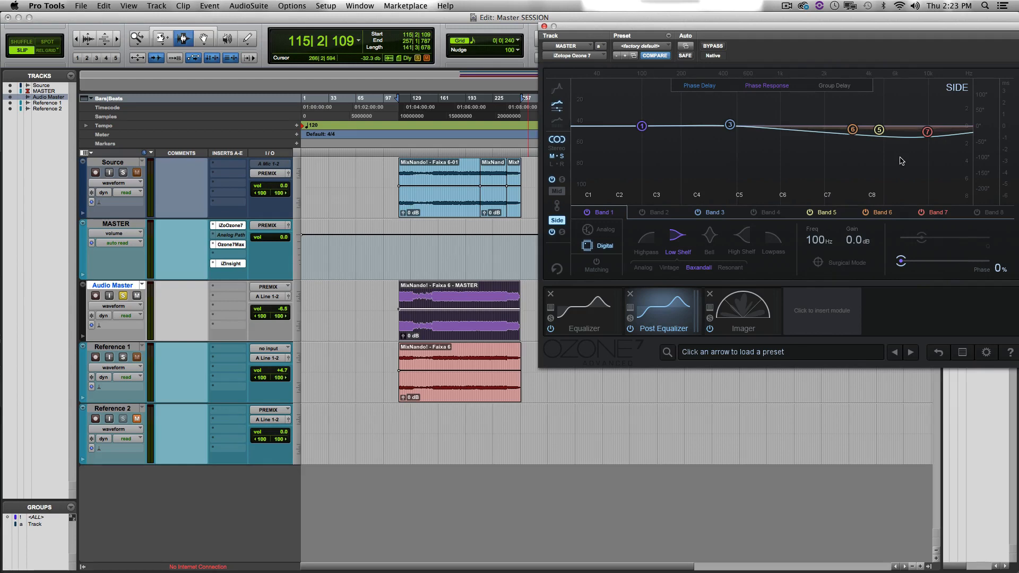
pyautogui.click(716, 212)
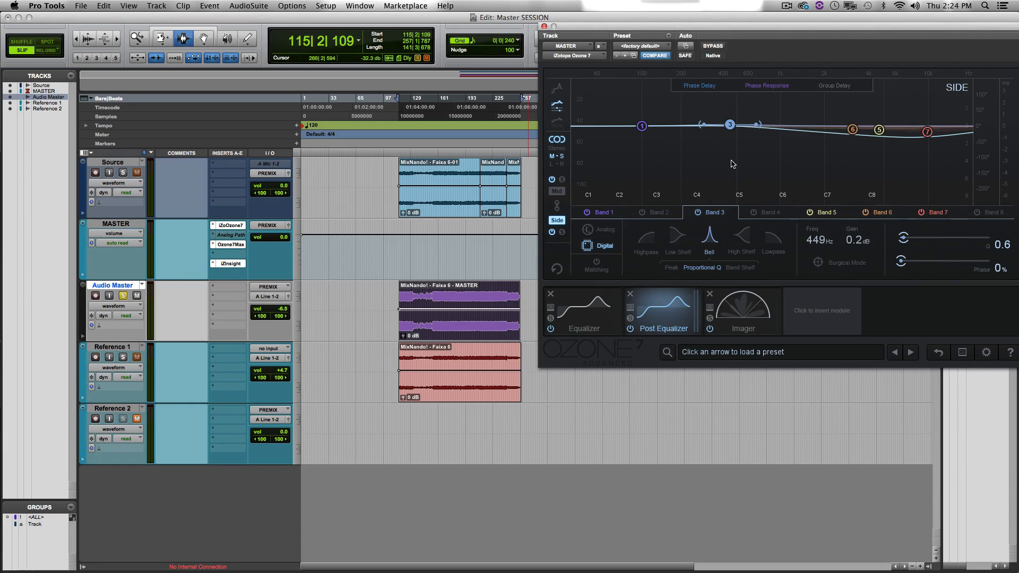
pyautogui.click(747, 317)
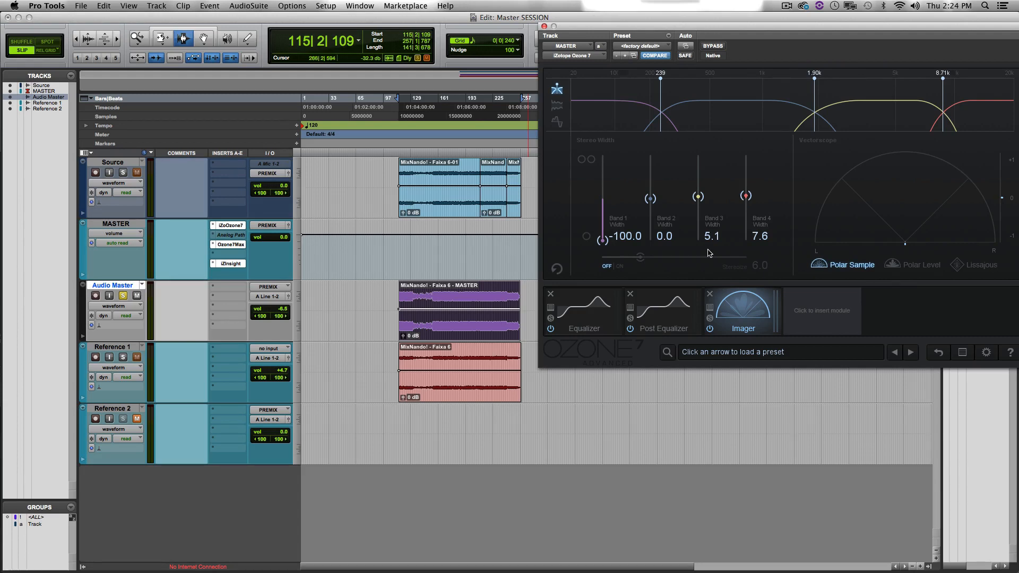
# Move the Ozone 7 Maximizer window clear of the session's audio clips and audition the master.
pyautogui.moveTo(1018, 83); pyautogui.dragTo(469, 101)
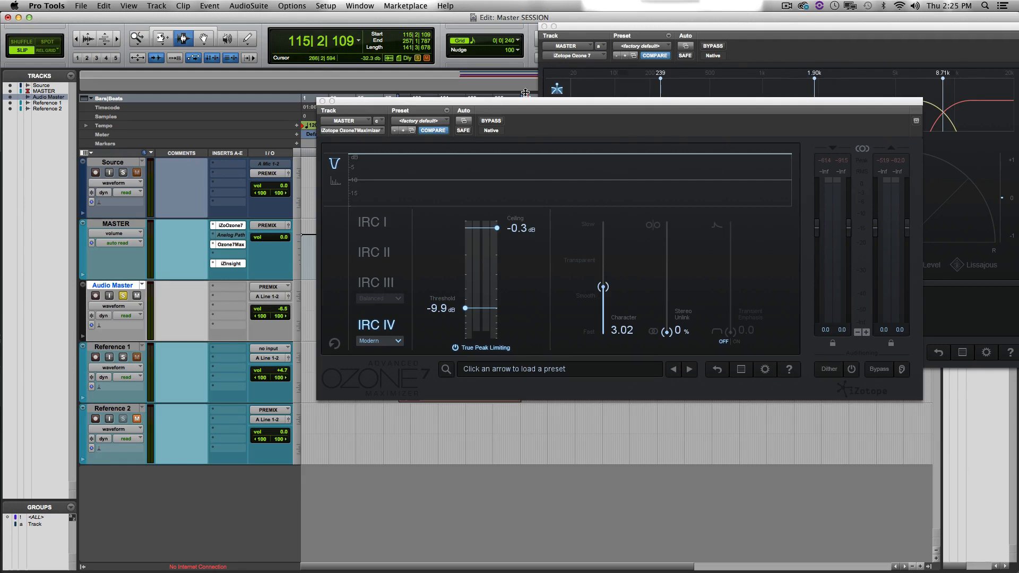
pyautogui.moveTo(505, 103); pyautogui.dragTo(772, 67)
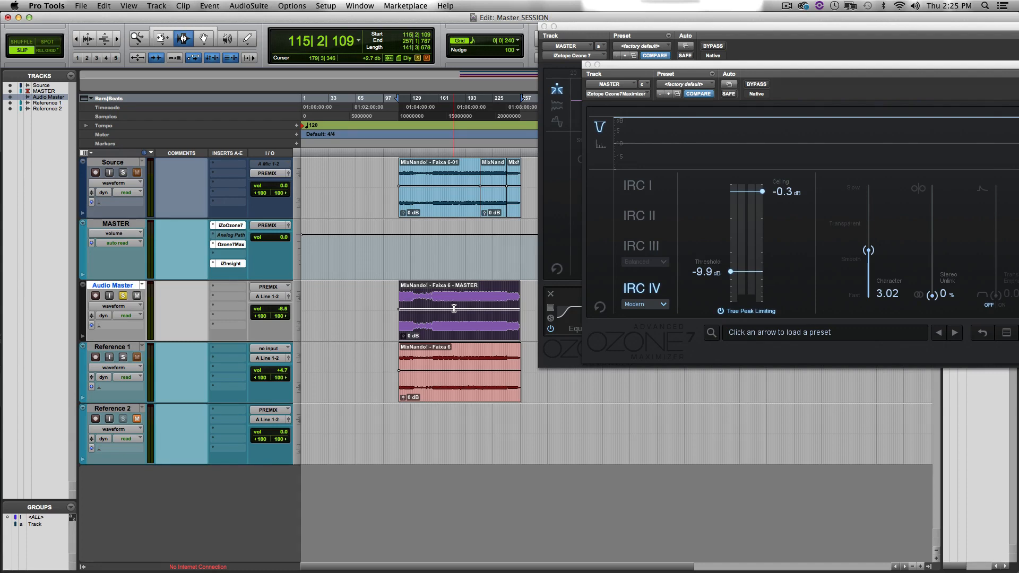
pyautogui.press('space')
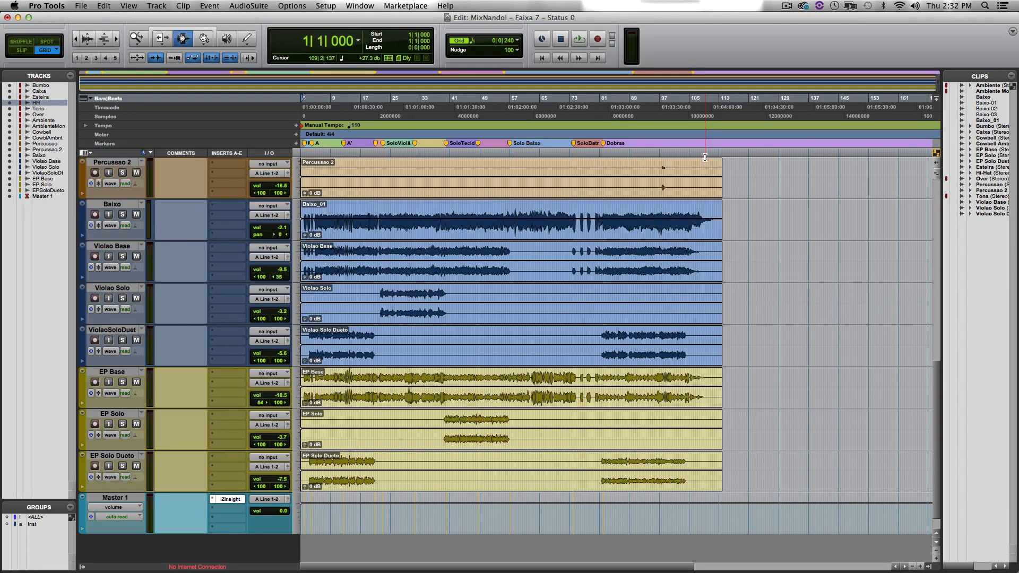
# Look over all tracks of the MixNando! - Faixa 7 session, from the Bumbo drum track down to Master 1.
pyautogui.scroll(10, 410, 358)
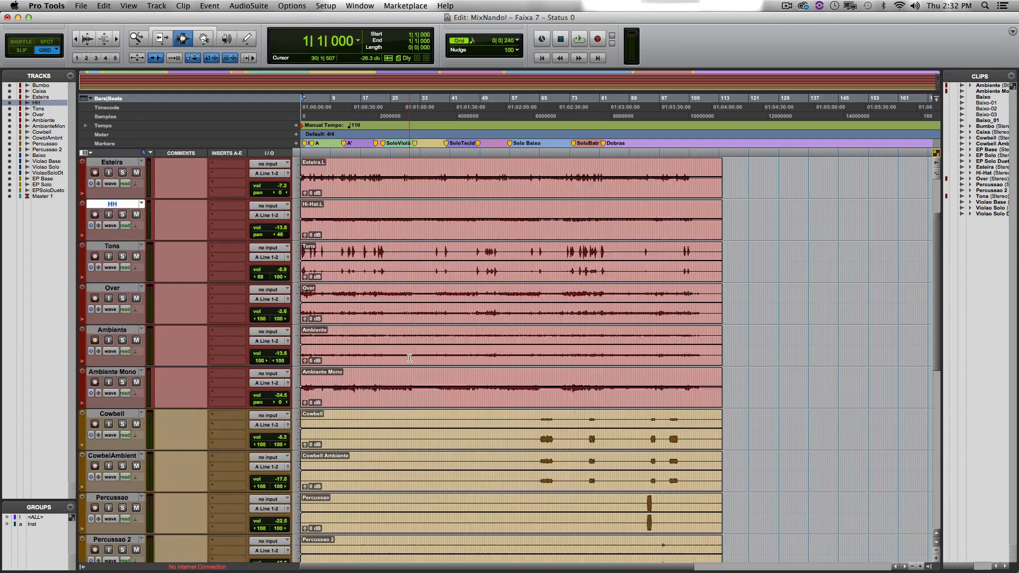
pyautogui.scroll(-7, 479, 371)
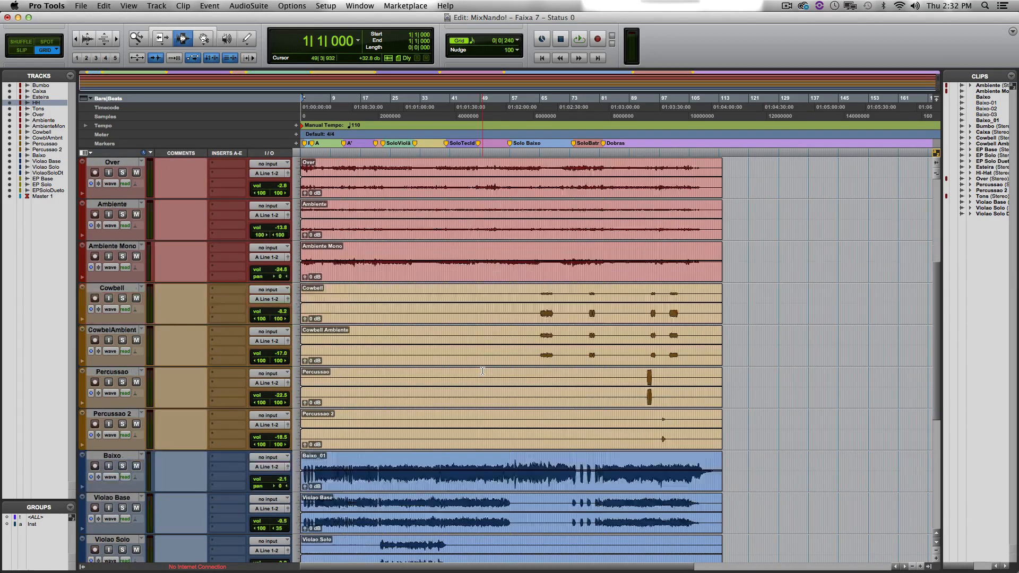
pyautogui.scroll(7, 454, 372)
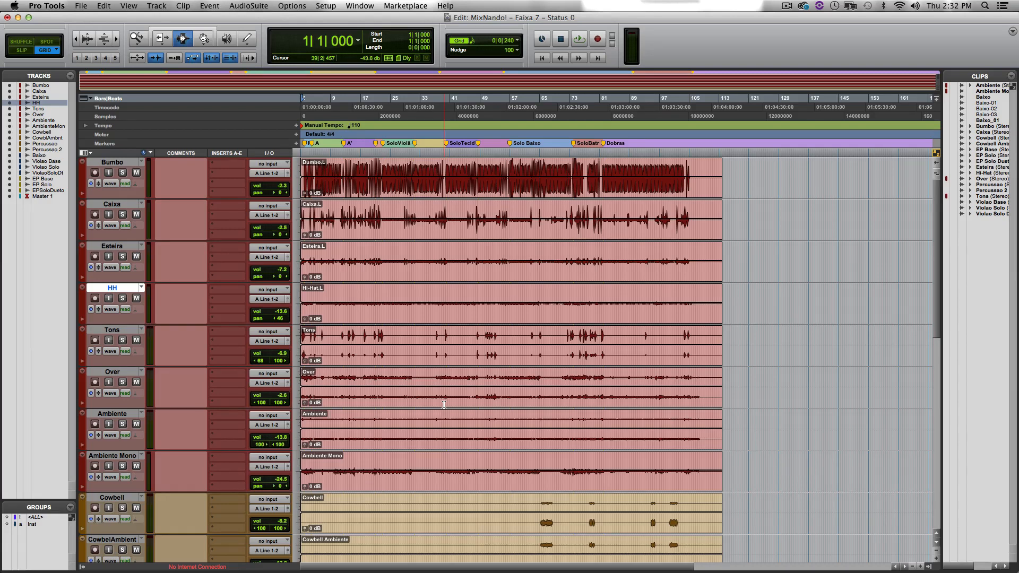
pyautogui.scroll(-9, 552, 386)
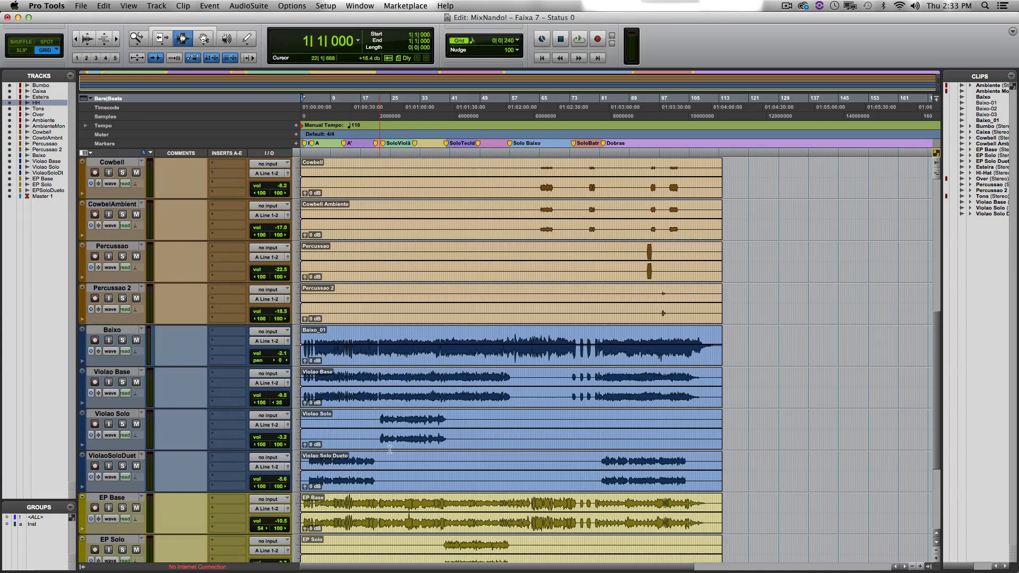
pyautogui.scroll(-3, 354, 433)
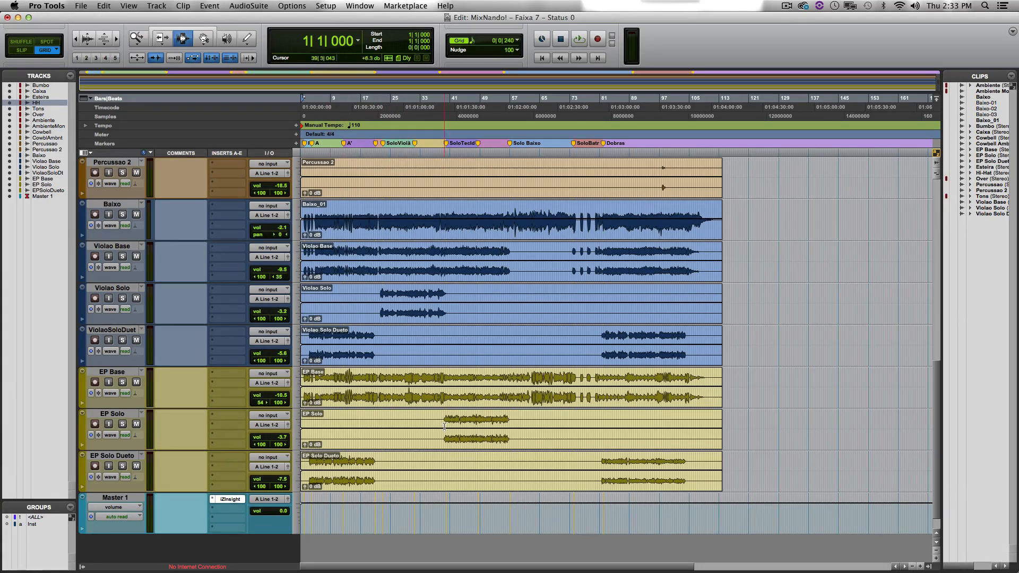
pyautogui.scroll(2, 370, 395)
pyautogui.scroll(5, 371, 396)
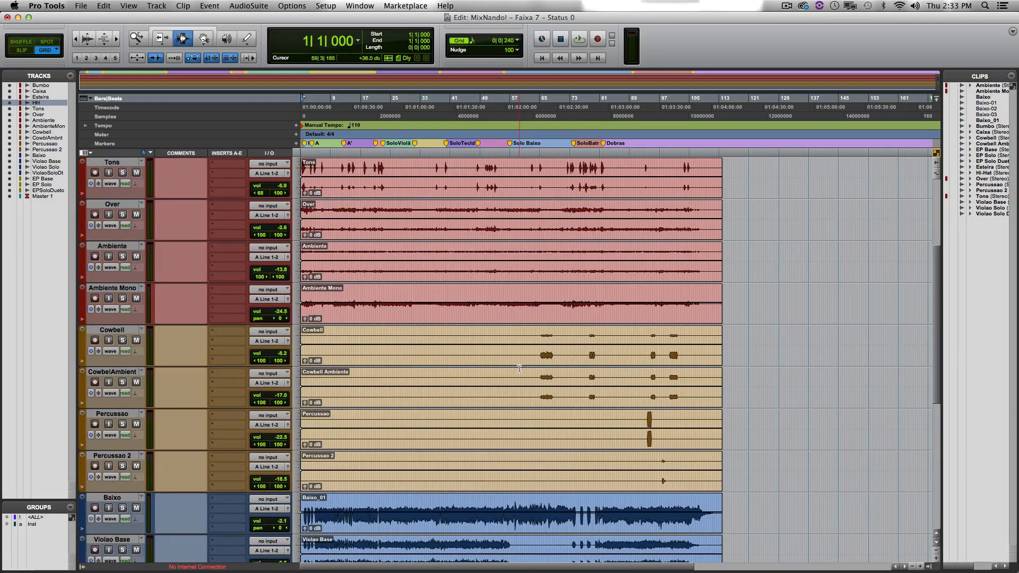
pyautogui.scroll(4, 397, 385)
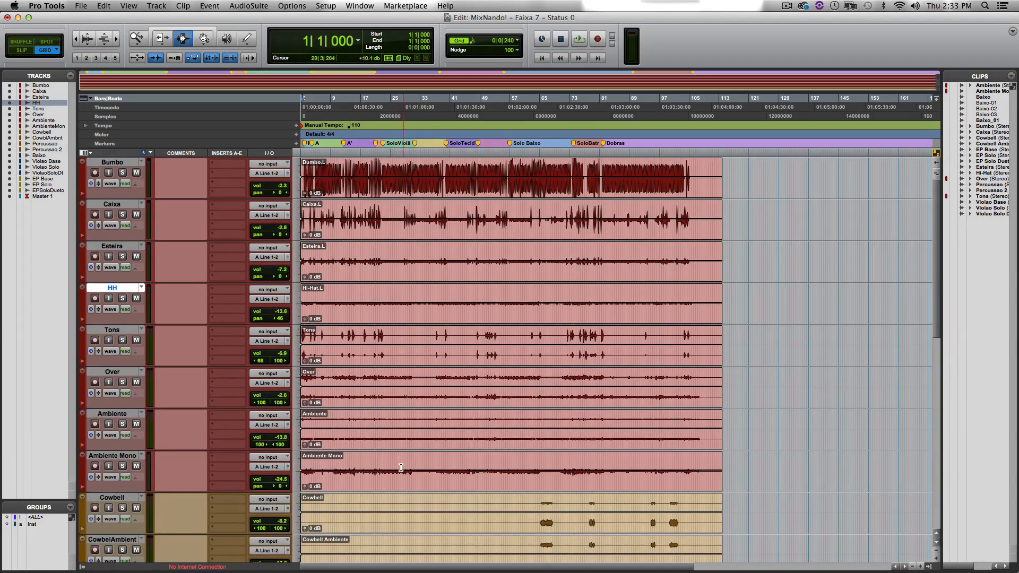
pyautogui.scroll(-3, 495, 311)
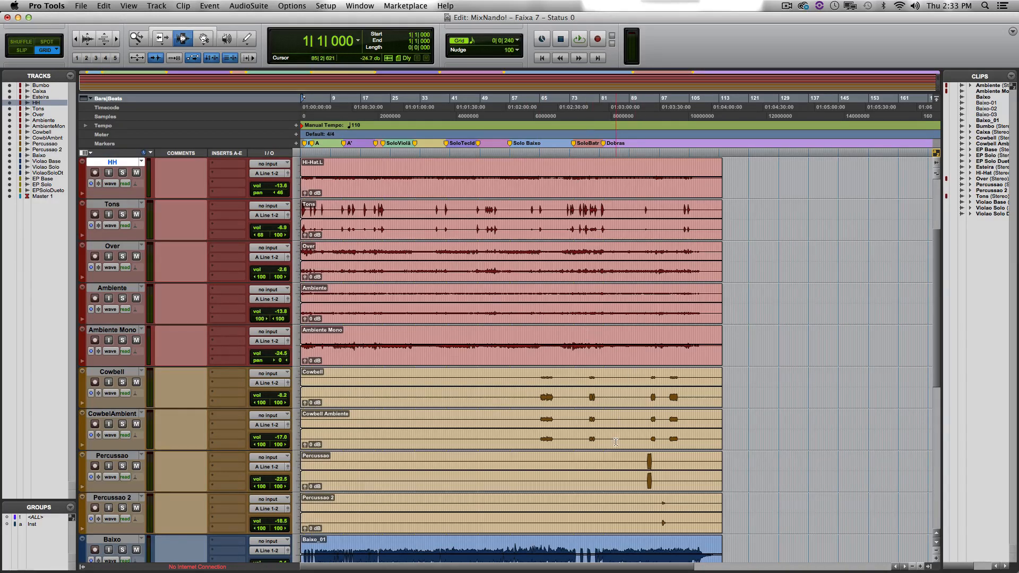
pyautogui.scroll(-4, 616, 442)
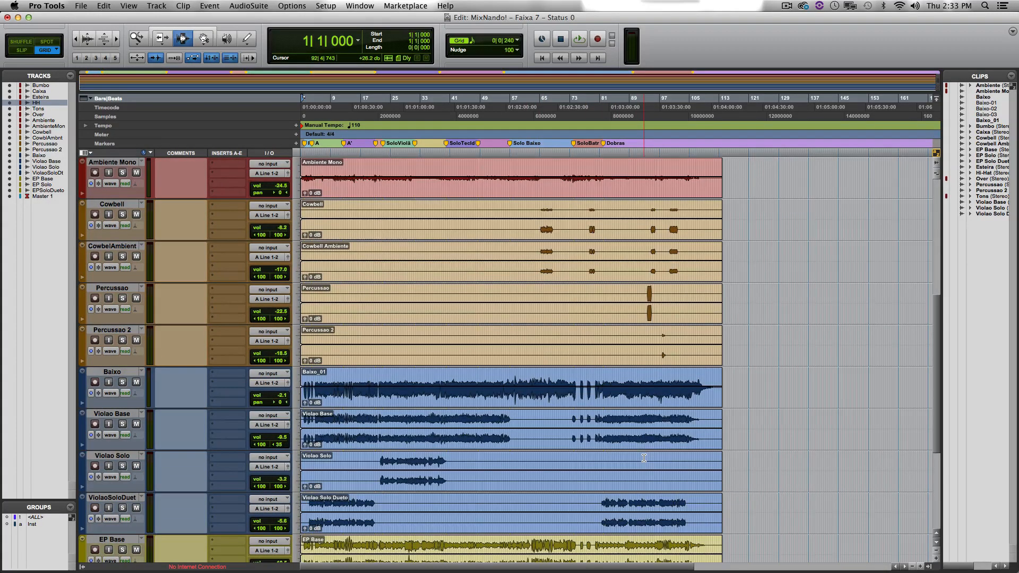
pyautogui.scroll(-3, 643, 458)
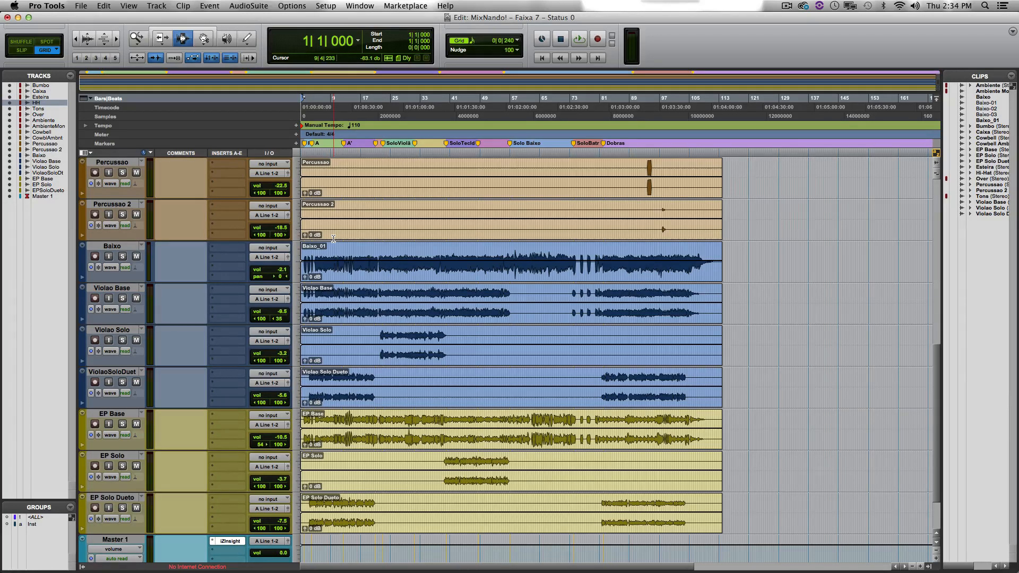
# Play the unprocessed mix from bar 1, just before the Intro marker, starting on the Percussao 2 track.
pyautogui.press('t')
pyautogui.press('t')
pyautogui.press('t')
pyautogui.press('t')
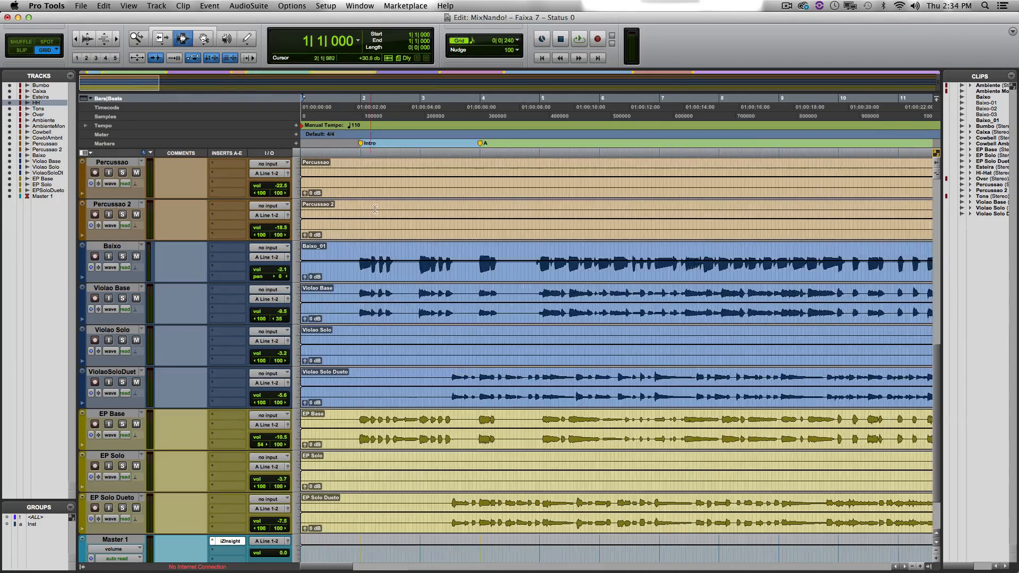
pyautogui.click(335, 210)
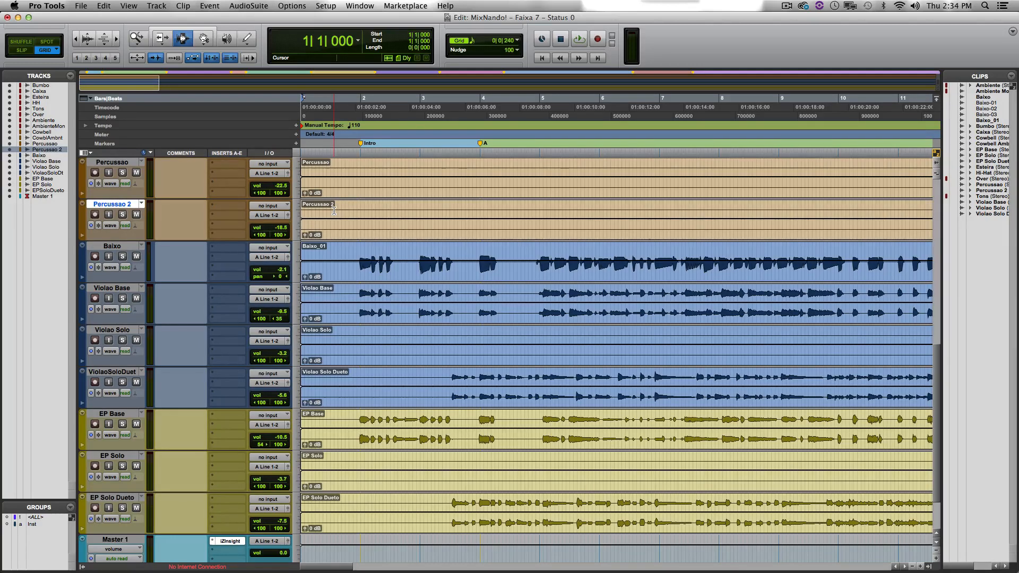
pyautogui.press('space')
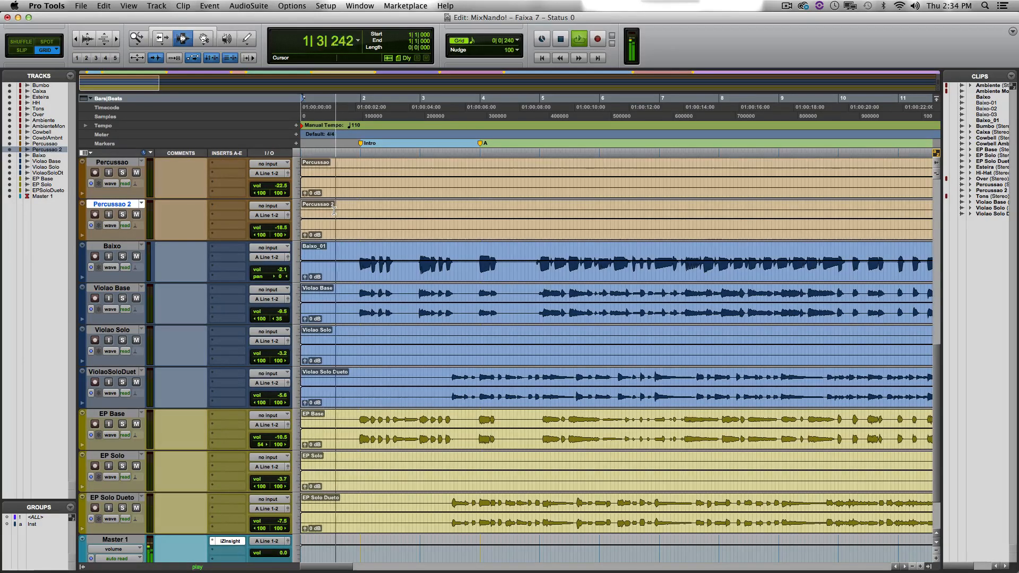
# Follow the drum, percussion, bass, guitar and EP tracks across the whole song timeline while the opening sections play.
pyautogui.scroll(10, 360, 212)
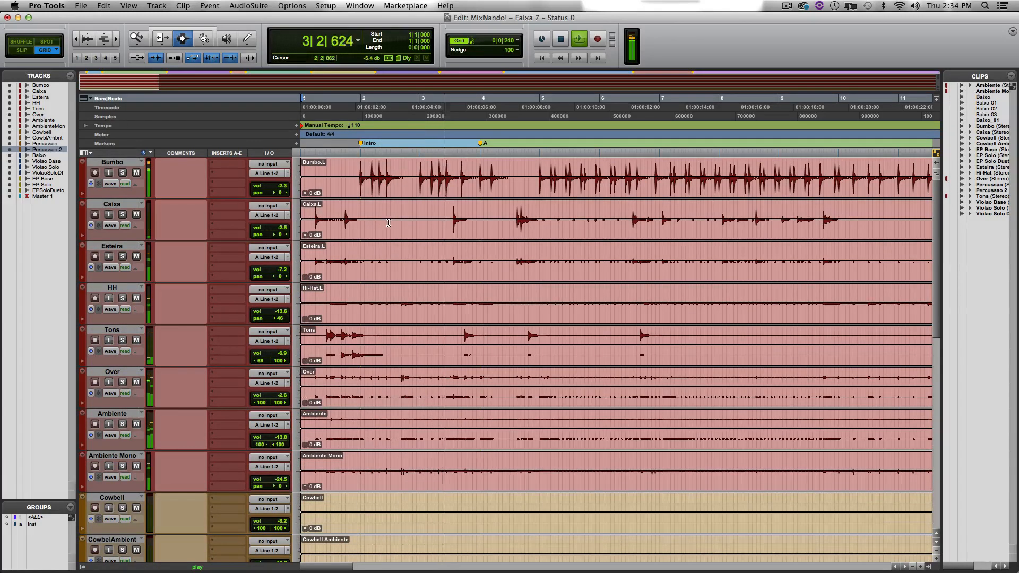
pyautogui.press('r')
pyautogui.press('r')
pyautogui.press('r')
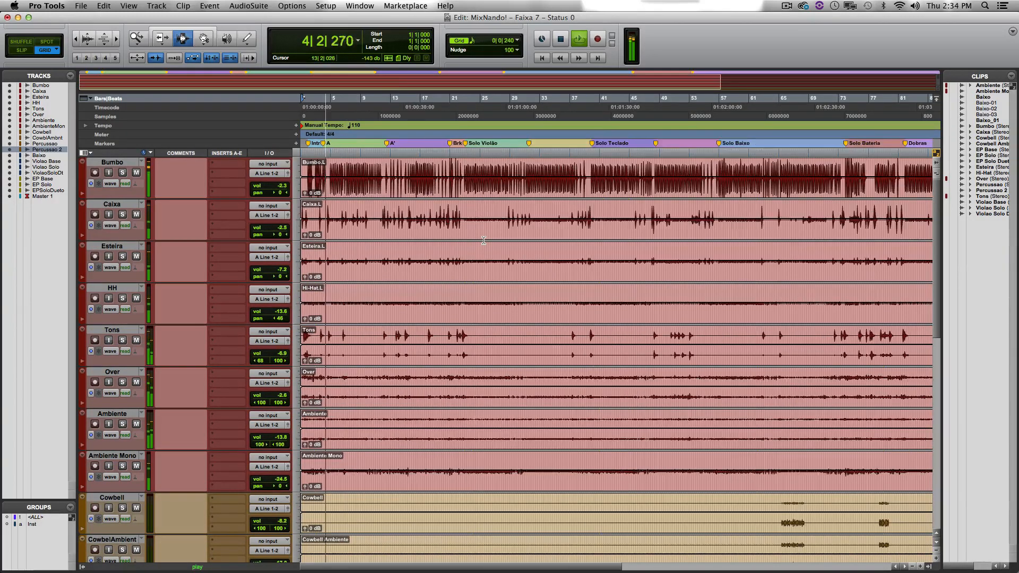
pyautogui.scroll(-12, 491, 247)
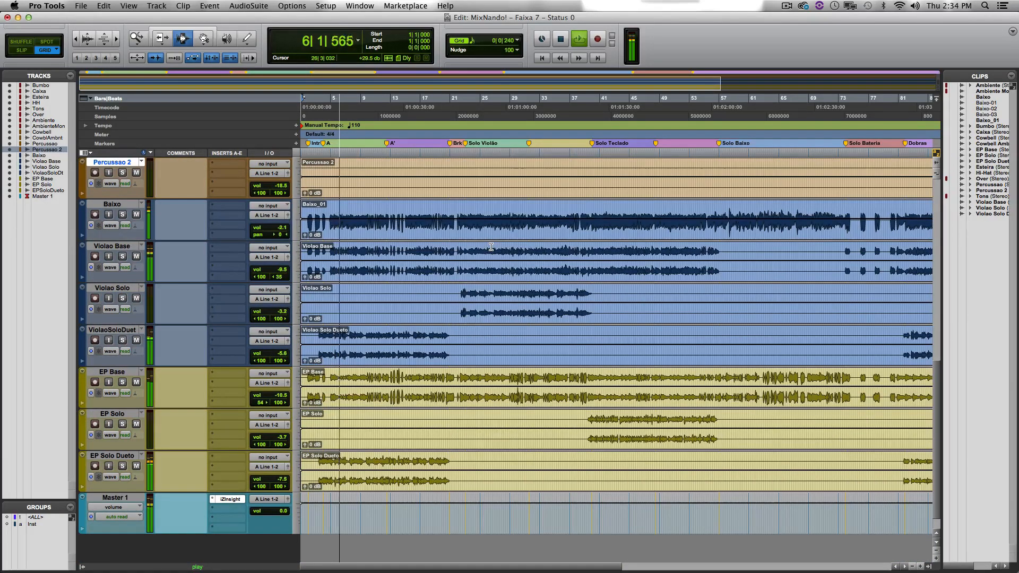
pyautogui.press('r')
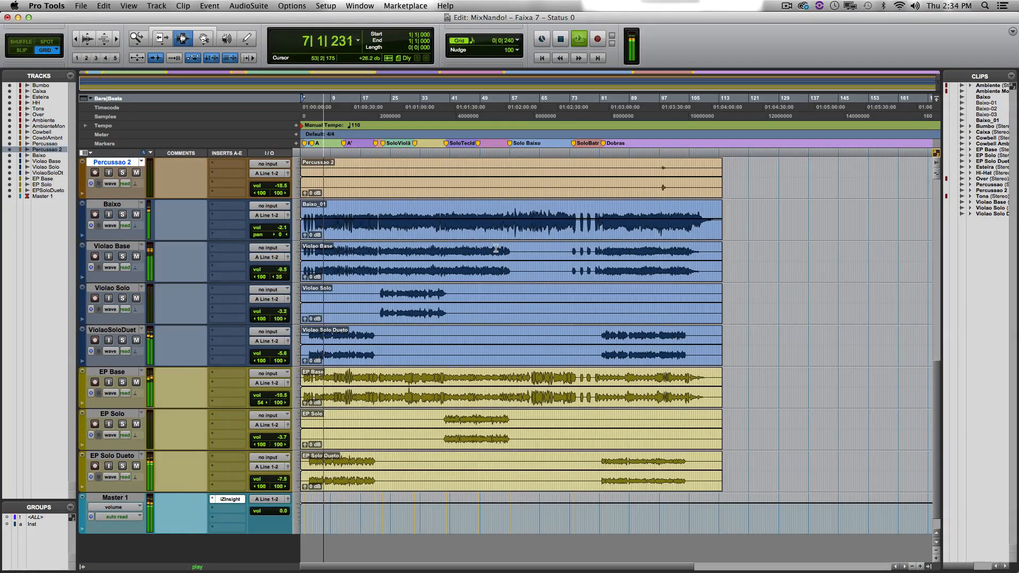
pyautogui.scroll(2, 494, 247)
pyautogui.scroll(9, 496, 248)
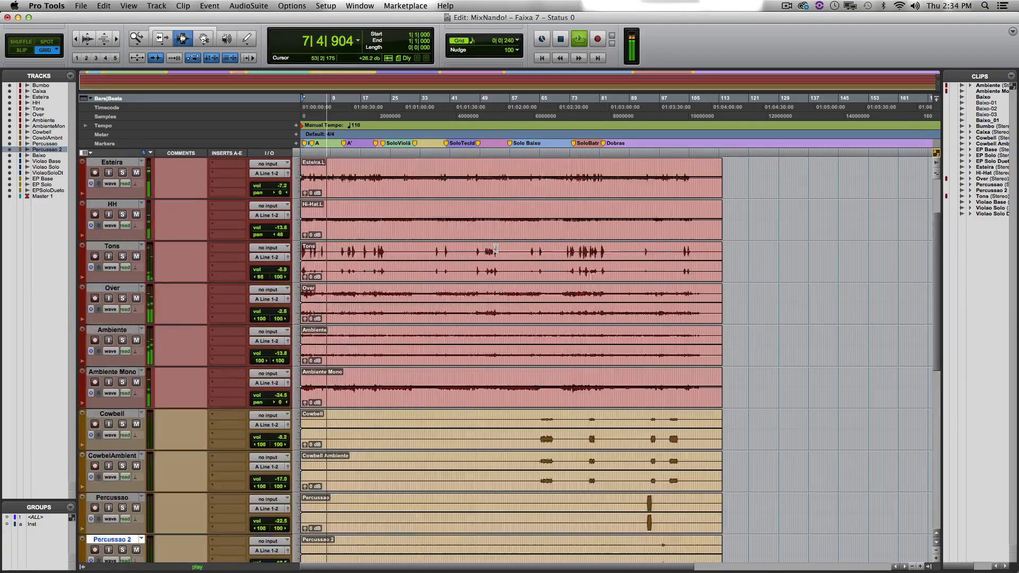
pyautogui.scroll(-5, 496, 248)
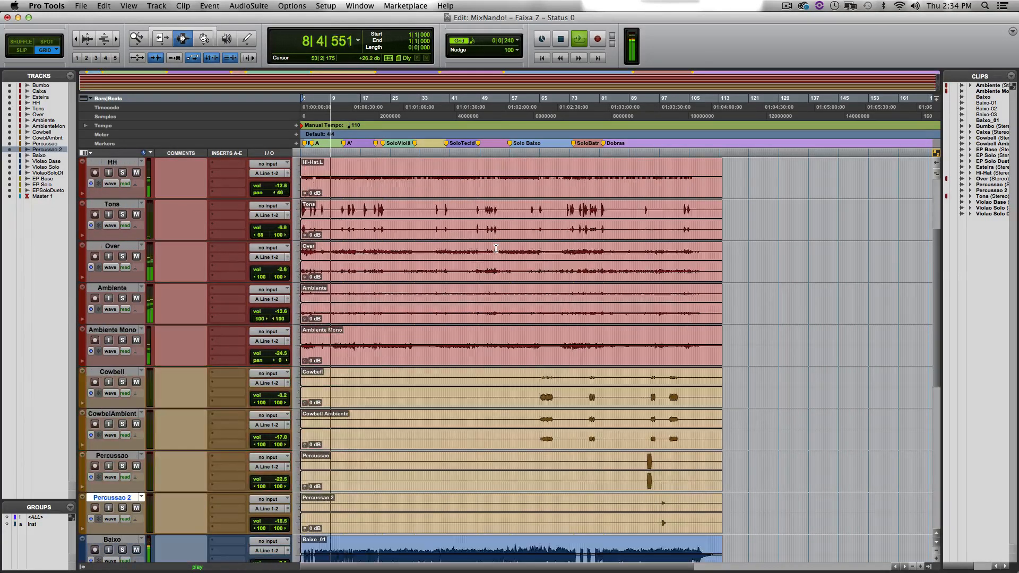
pyautogui.scroll(-6, 495, 247)
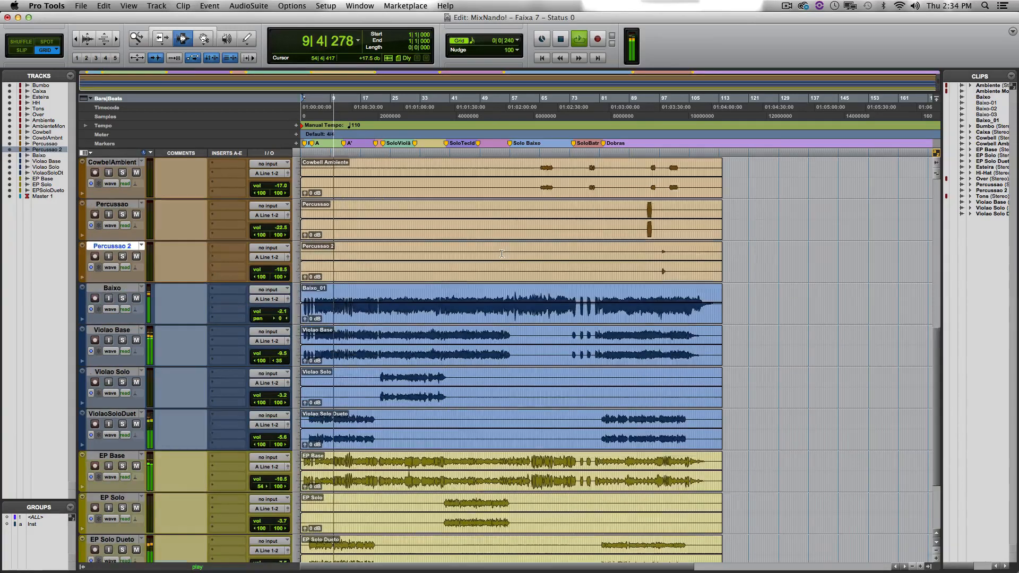
pyautogui.scroll(-1, 501, 253)
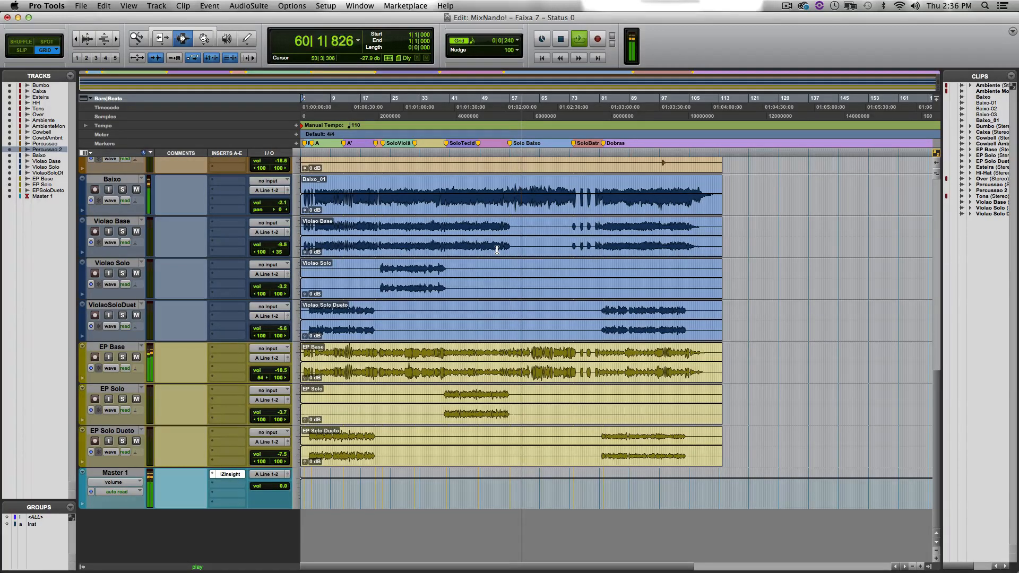
# Examine the drum, cowbell, bass and EP tracks and their level meters while the Solo Baixo section plays.
pyautogui.scroll(5, 481, 281)
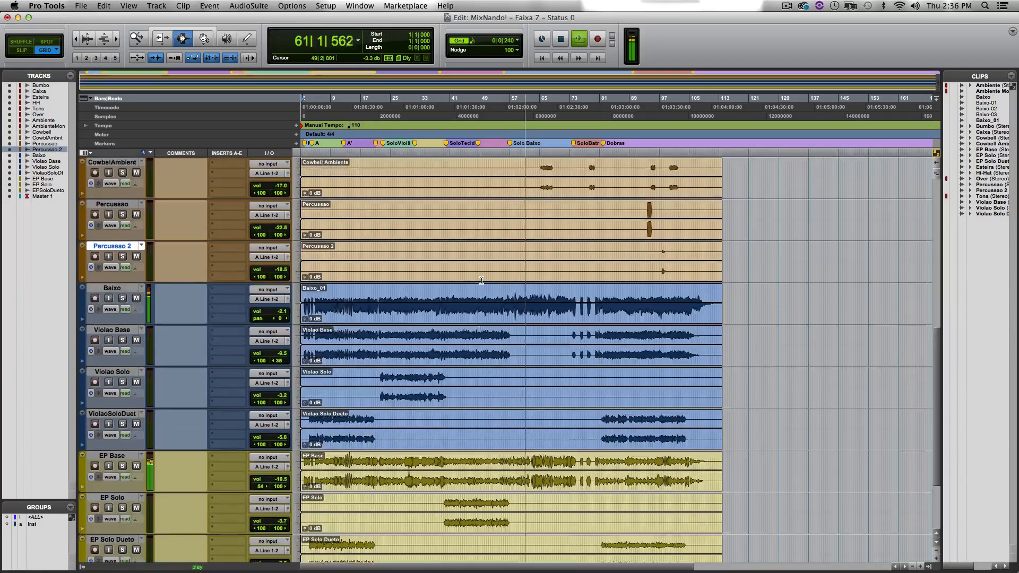
pyautogui.scroll(15, 481, 280)
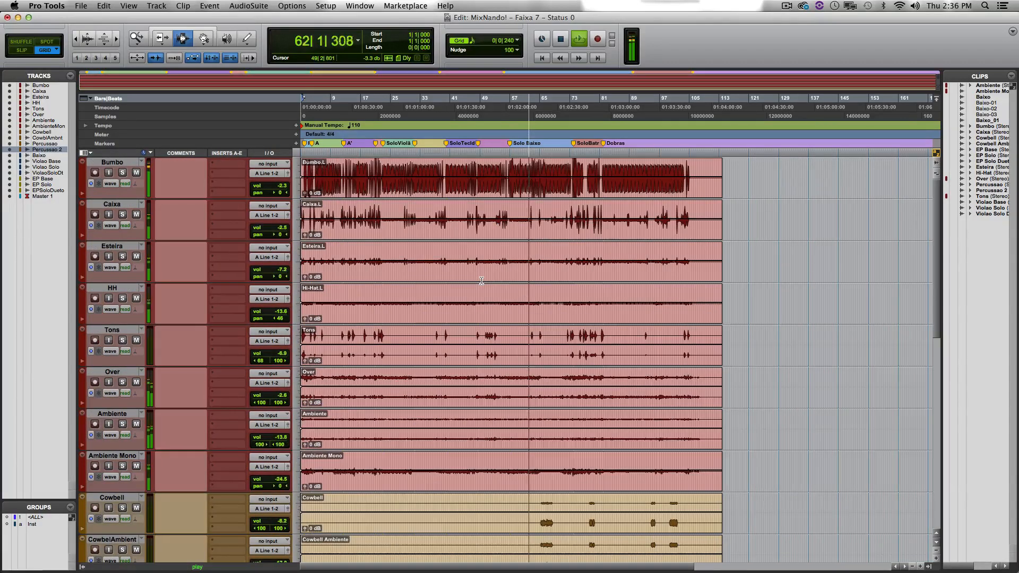
pyautogui.scroll(-2, 481, 280)
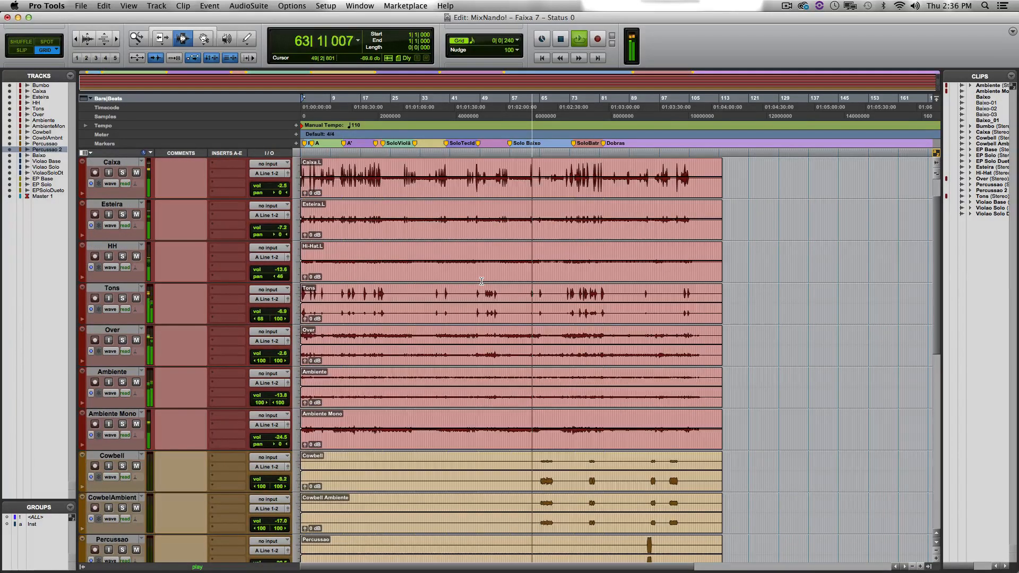
pyautogui.scroll(-6, 481, 281)
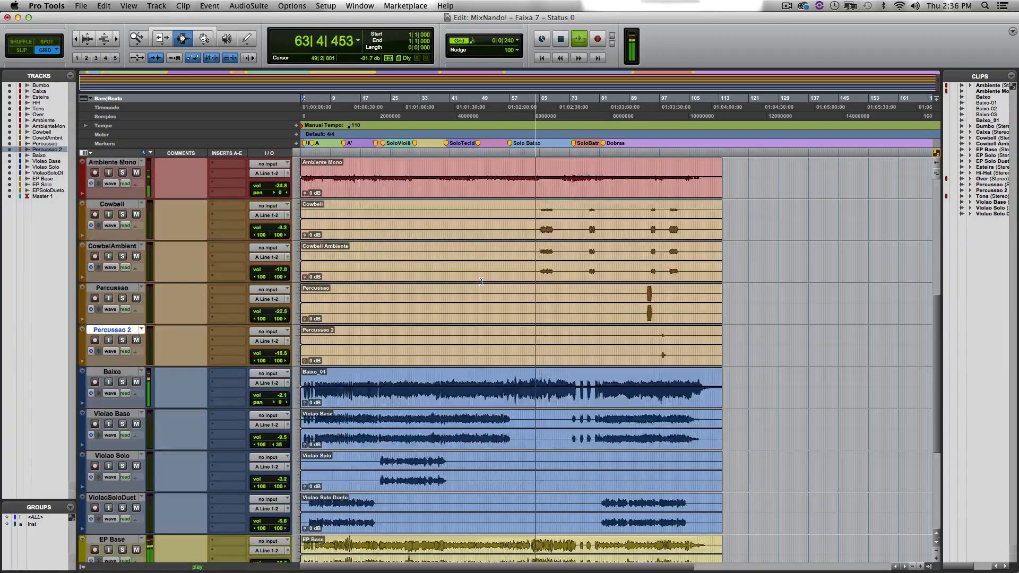
pyautogui.scroll(-3, 481, 281)
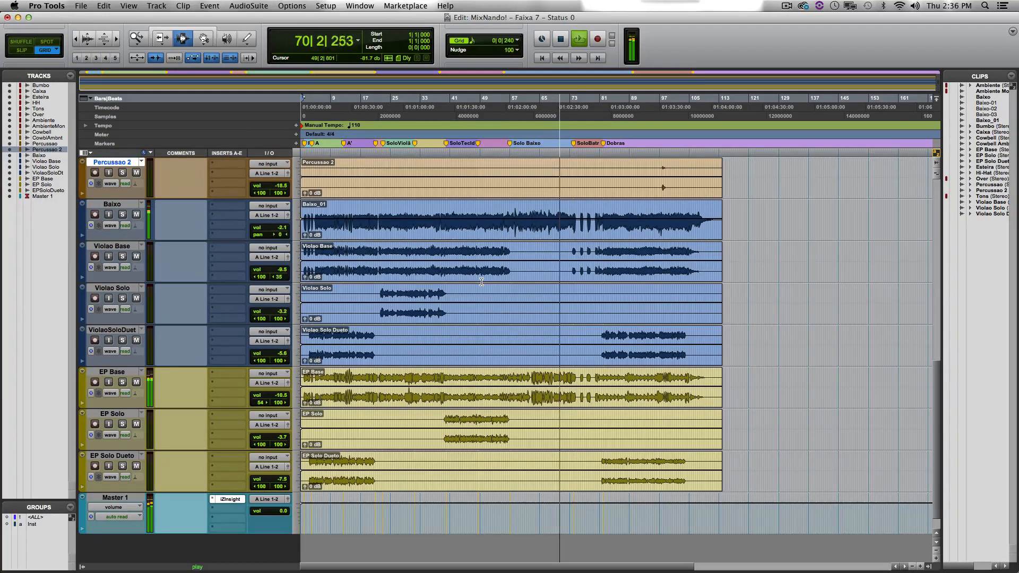
pyautogui.scroll(2, 481, 281)
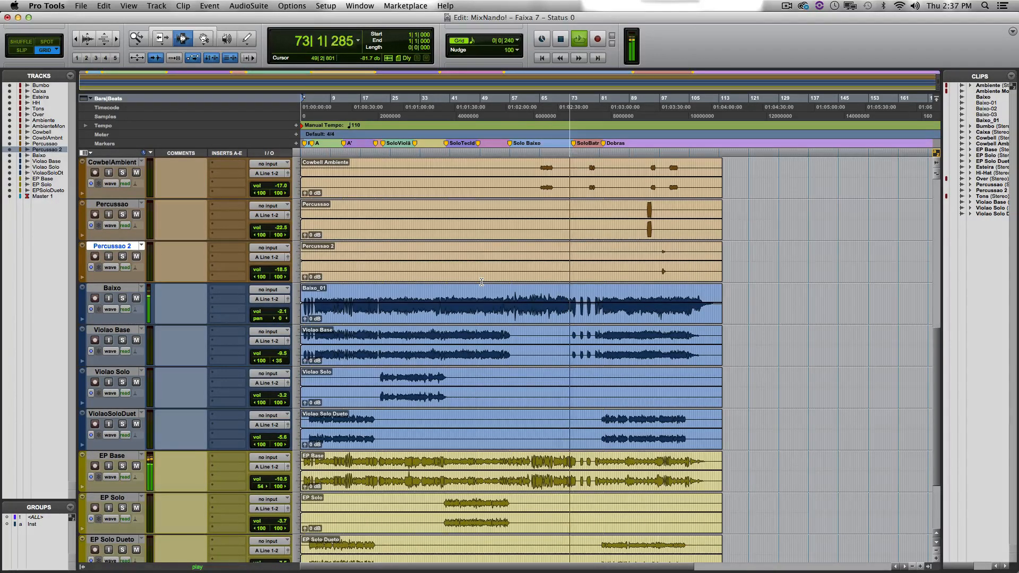
# Follow the tracks from Bumbo down to Master 1 through the SoloBatr and Dobras sections, and stop playback at the song's end.
pyautogui.scroll(3, 481, 281)
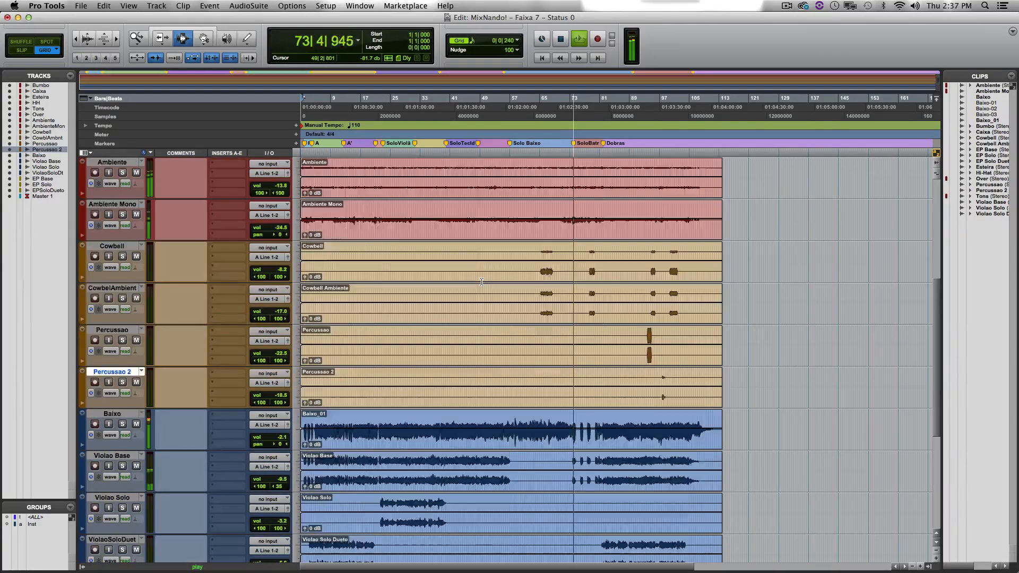
pyautogui.scroll(6, 481, 281)
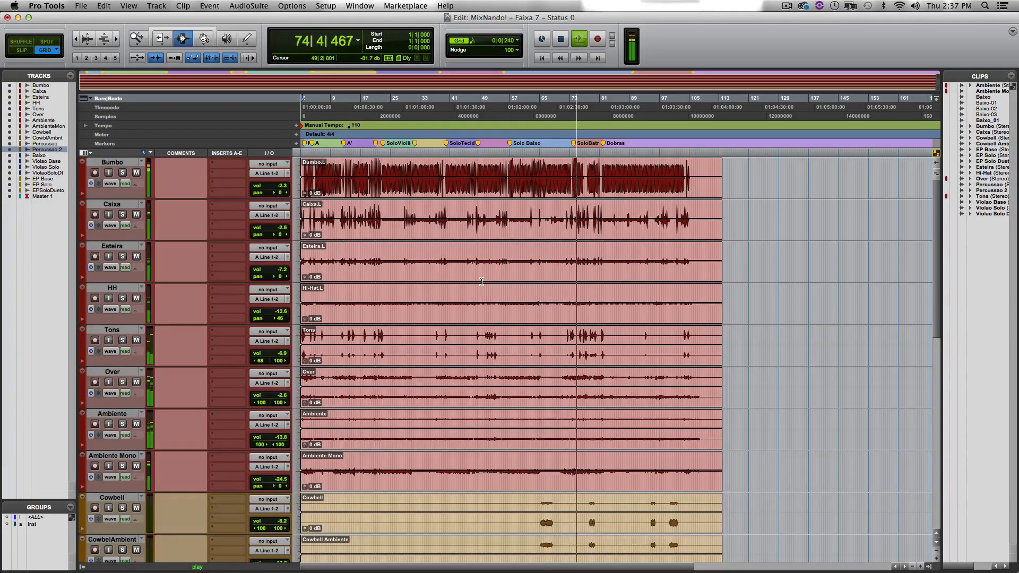
pyautogui.scroll(-9, 481, 281)
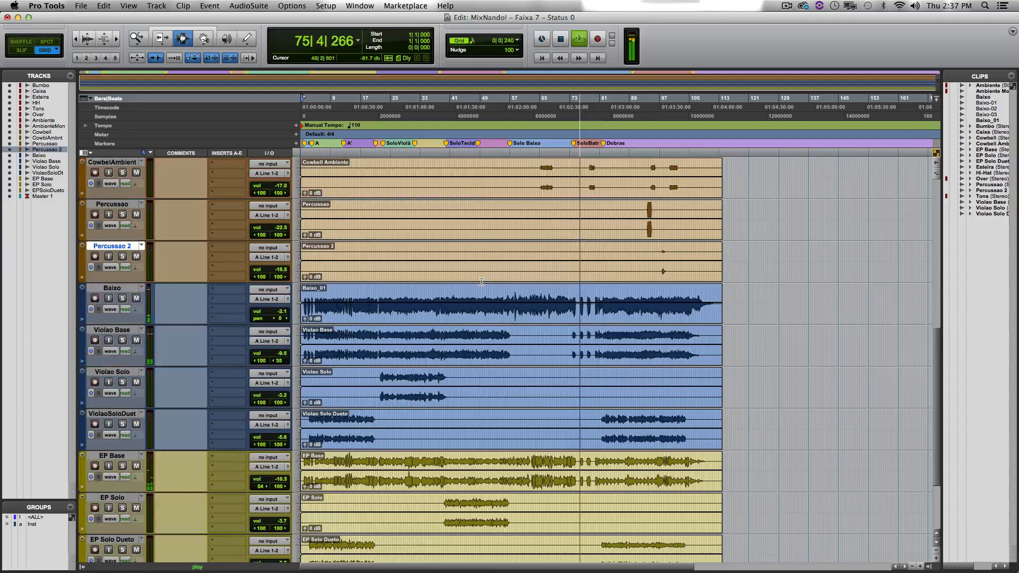
pyautogui.scroll(-2, 481, 281)
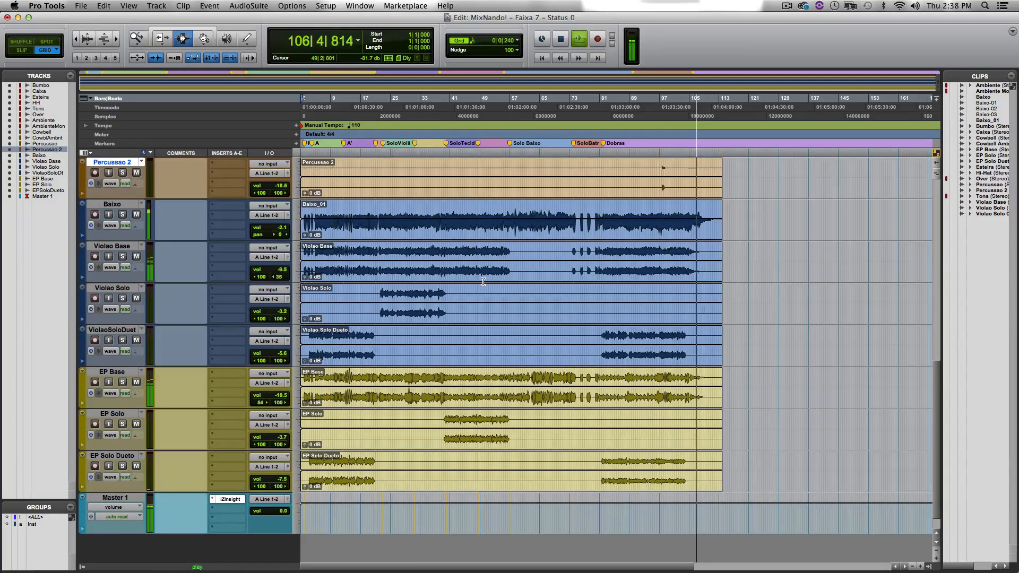
pyautogui.scroll(4, 727, 366)
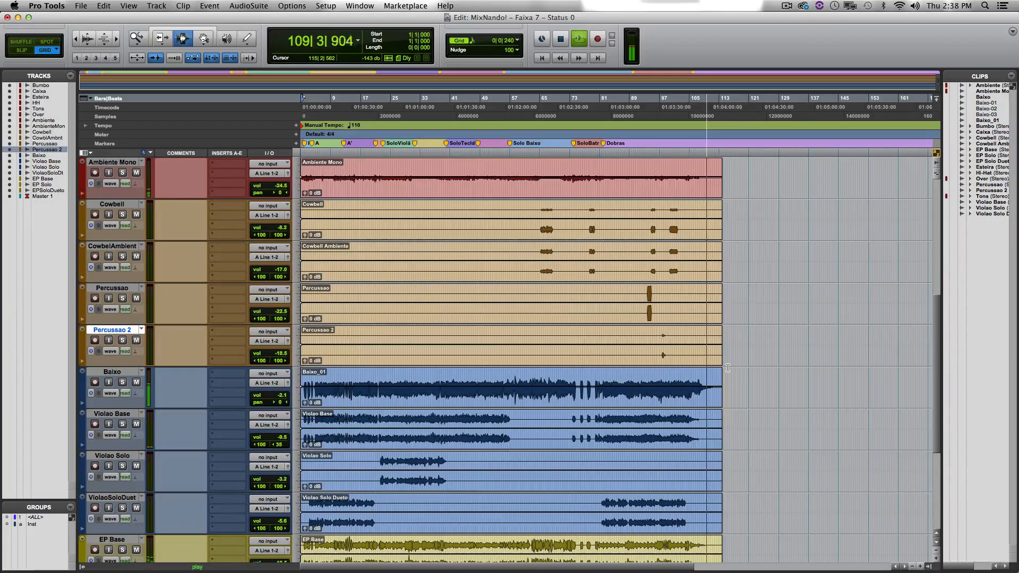
pyautogui.press('space')
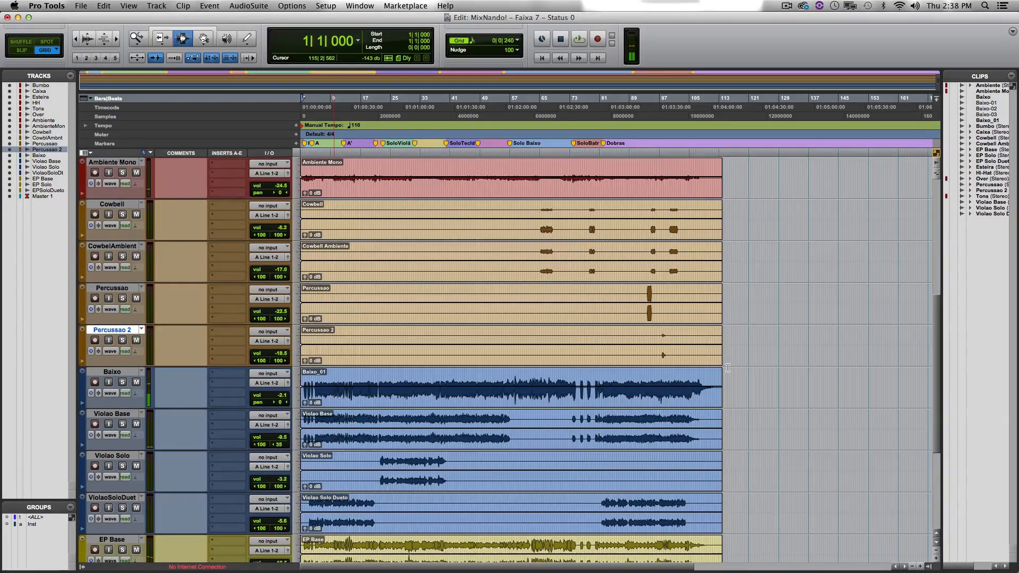